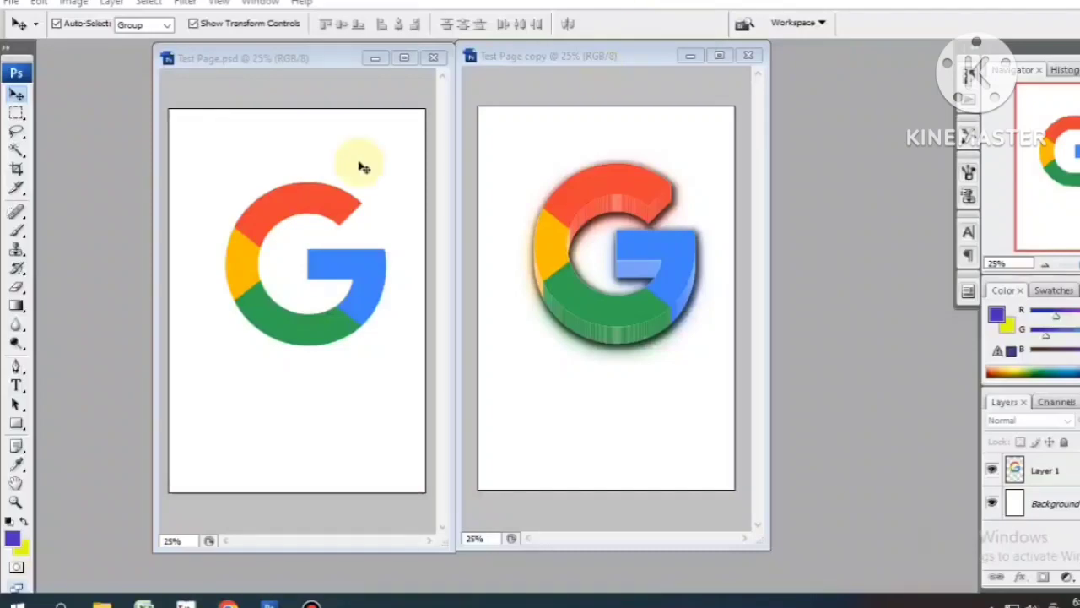
Step: Duplicate the original Test Page.psd document as 'Test Page copy 2'
left_click(361, 166)
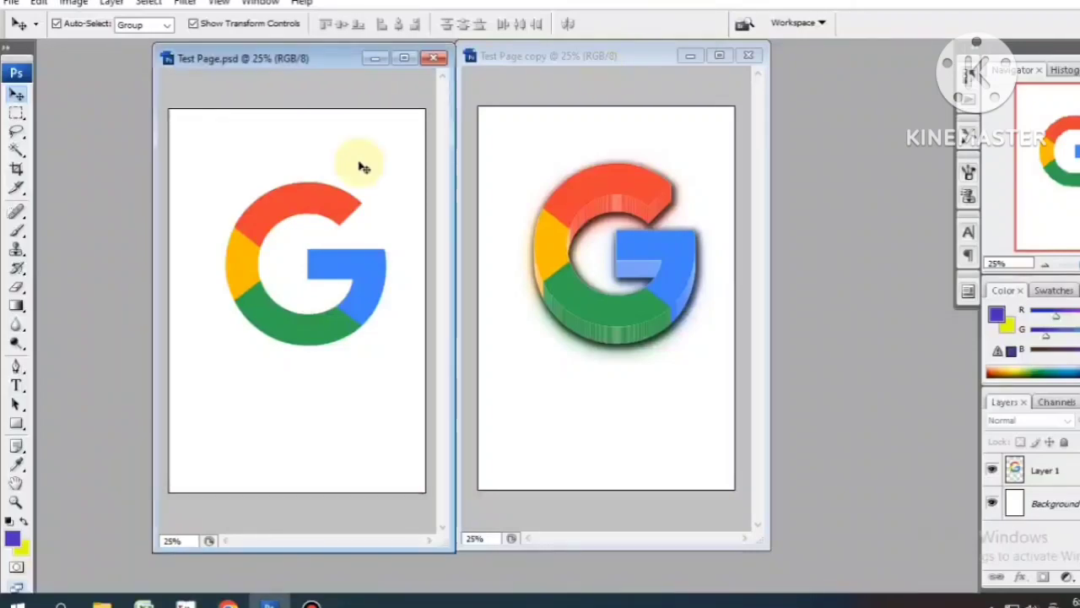
left_click(310, 230)
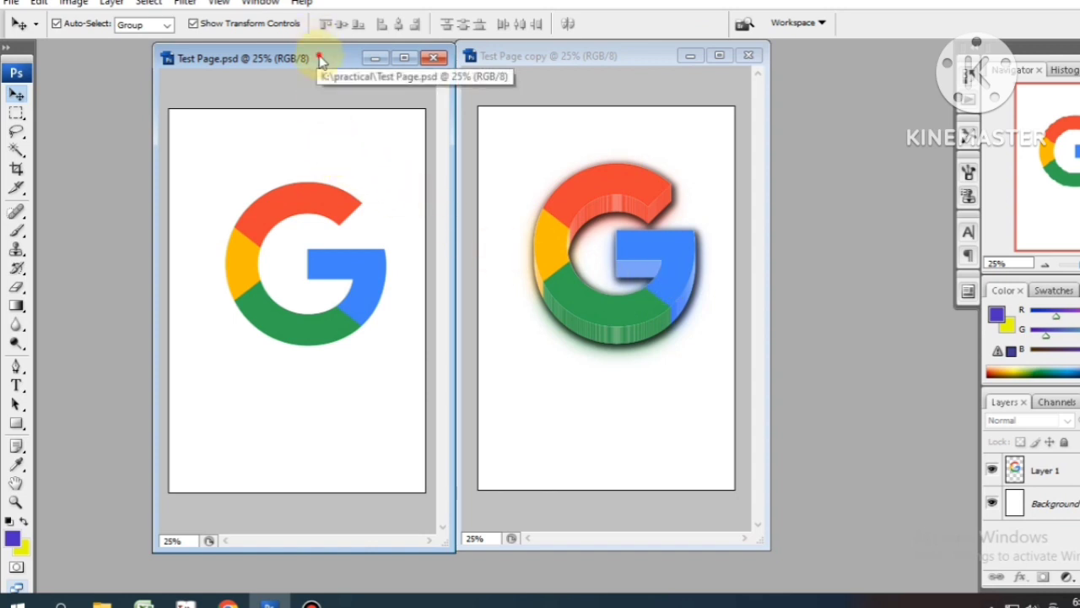
left_click_drag(319, 60, 352, 65)
right_click(367, 67)
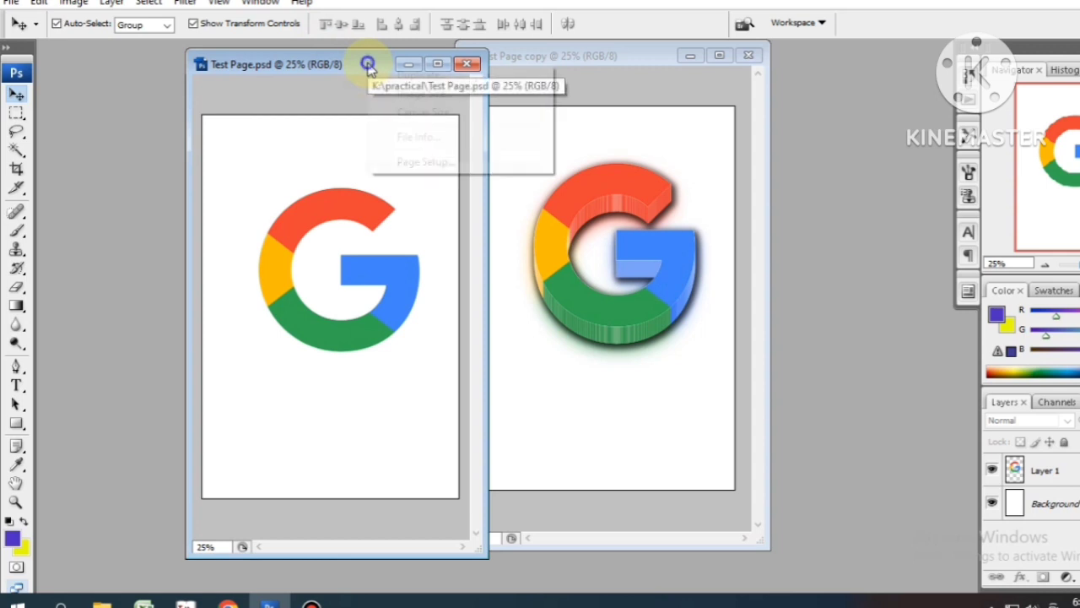
left_click(418, 72)
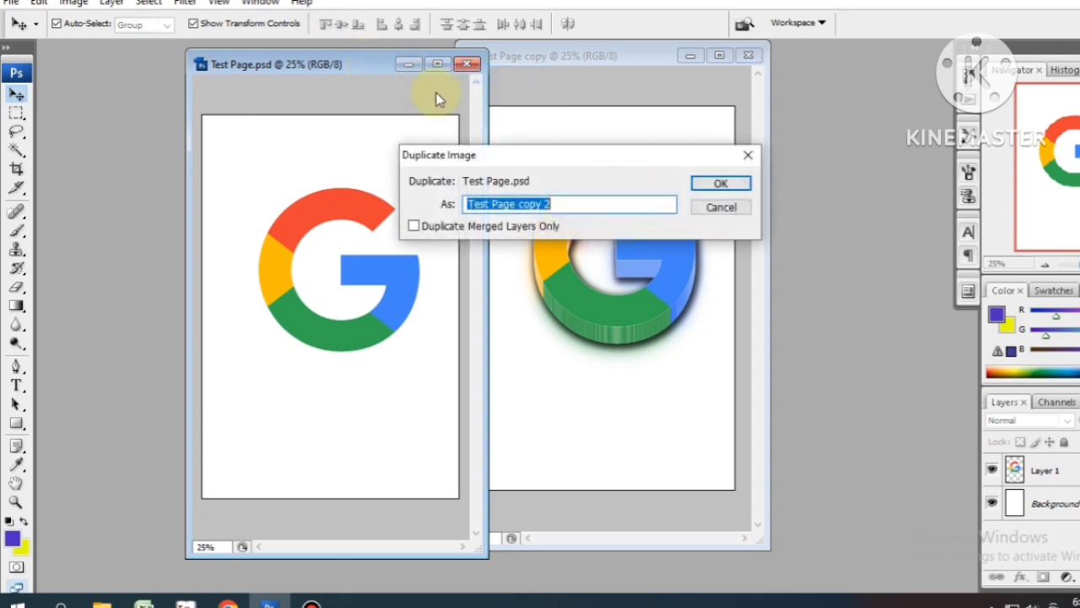
left_click(737, 183)
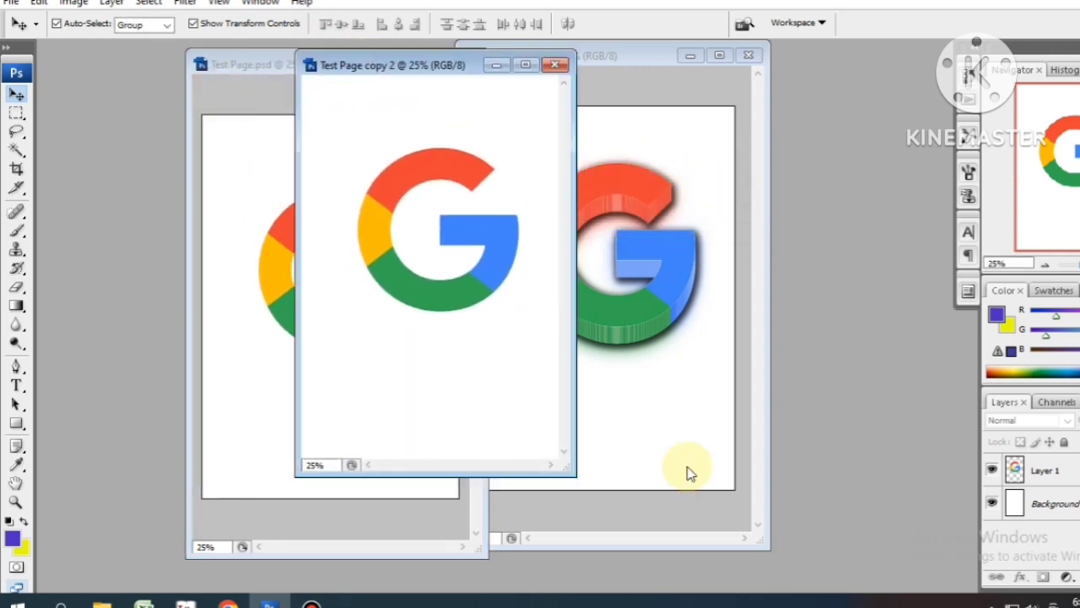
Step: Enlarge and reposition the Test Page copy 2 window, then select the G logo layer
left_click_drag(572, 469, 680, 552)
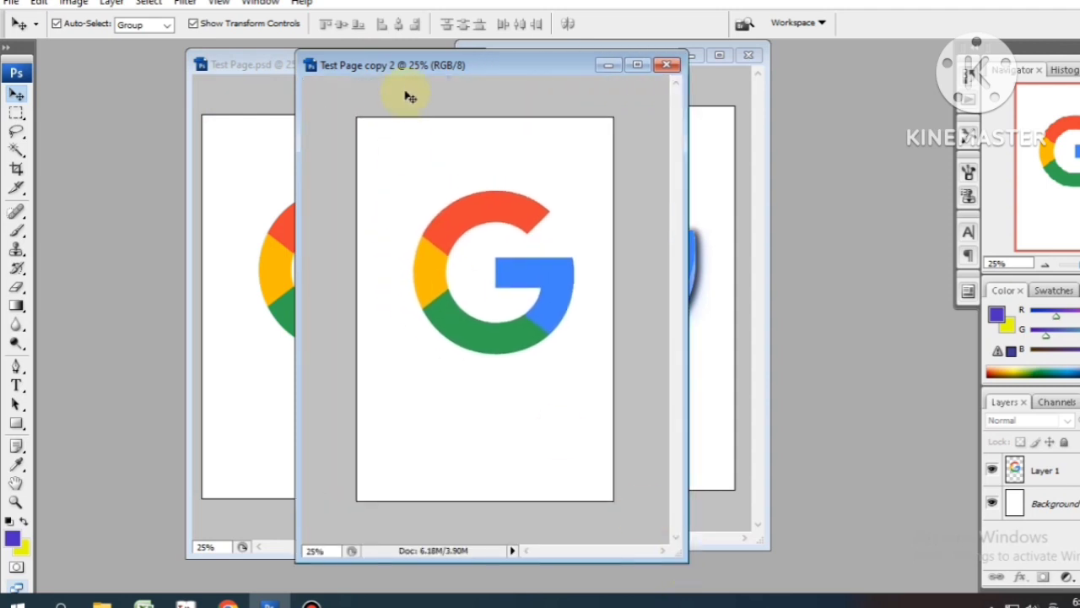
left_click_drag(415, 68, 358, 63)
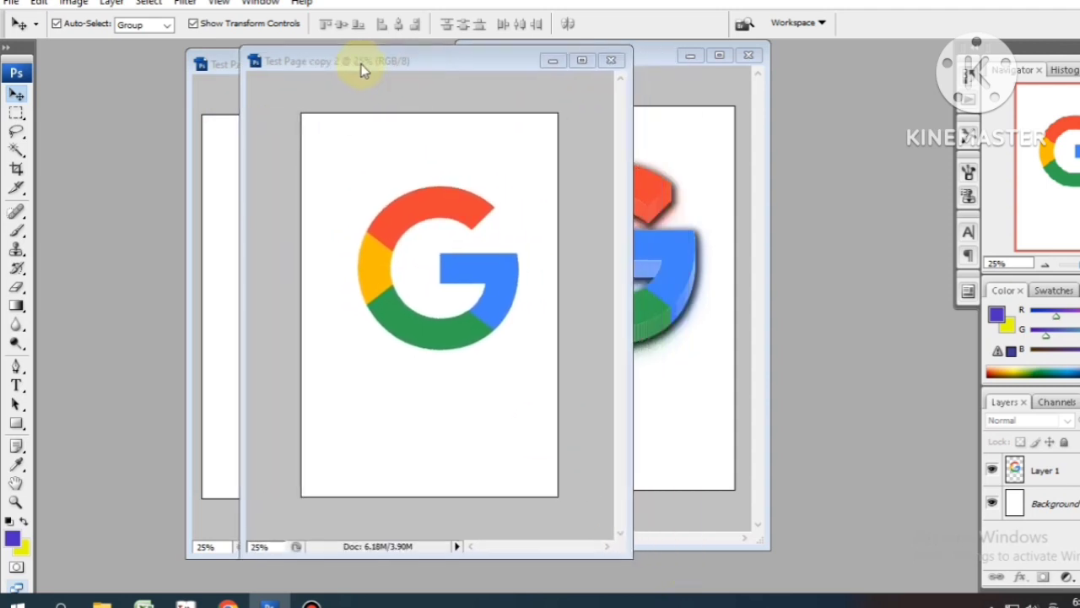
left_click(443, 207)
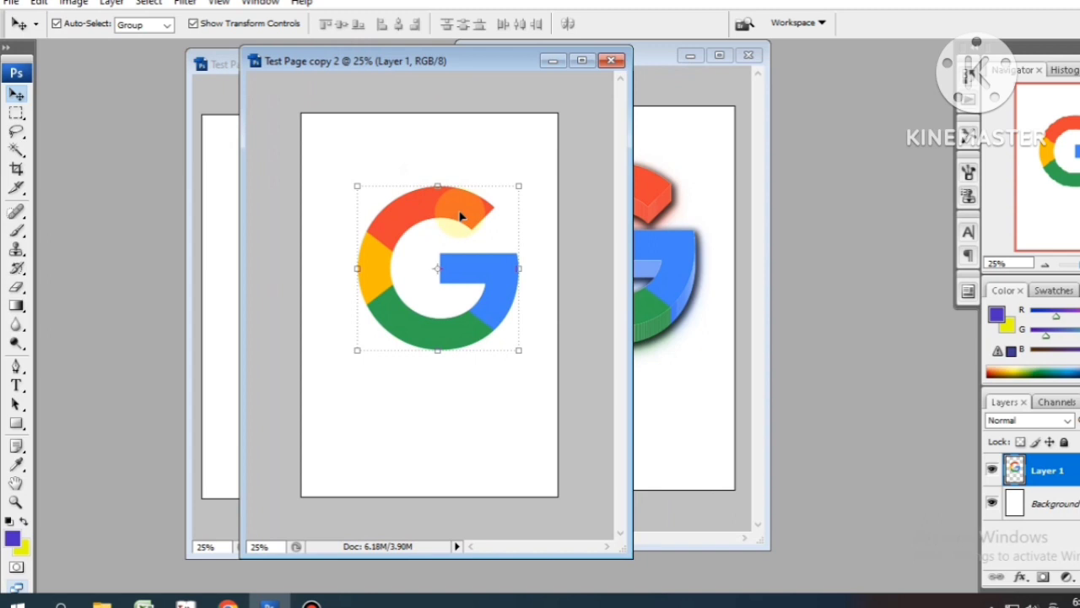
Step: Turn Show Transform Controls off and back on around the G logo
left_click(519, 186)
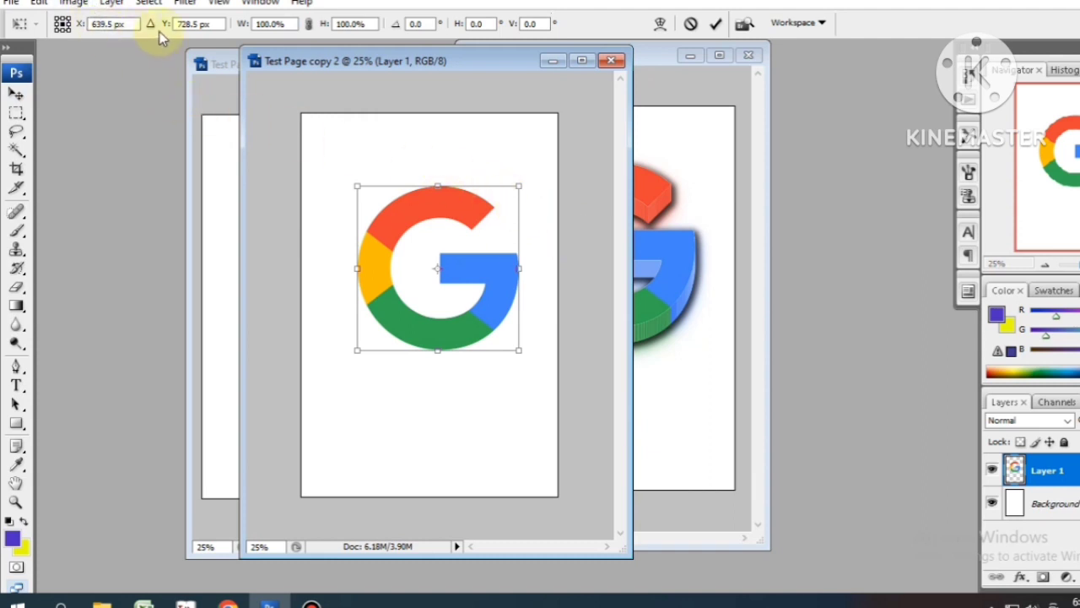
left_click(16, 94)
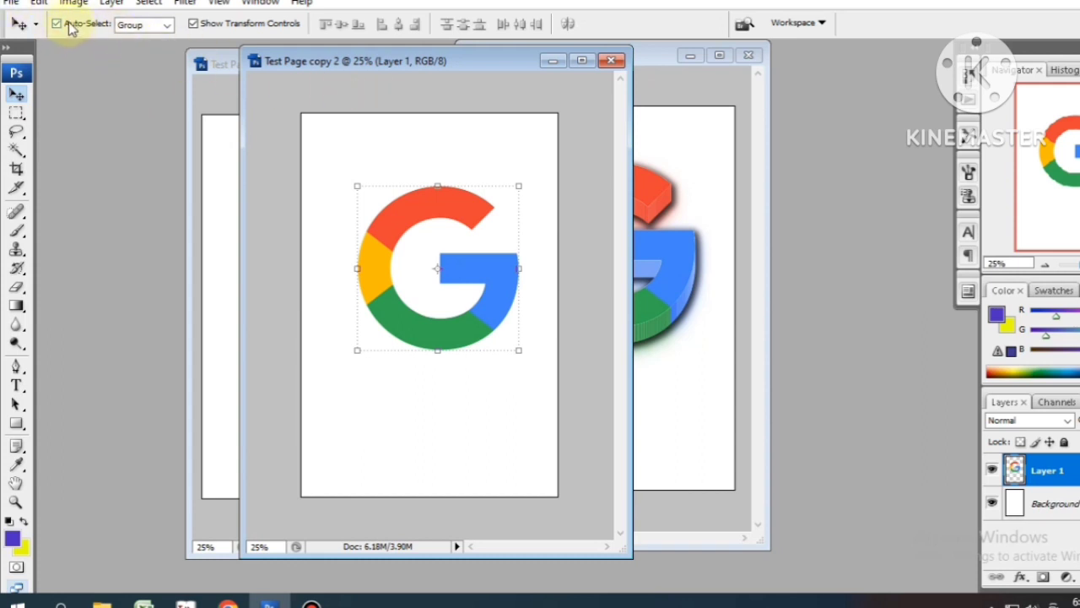
left_click(195, 23)
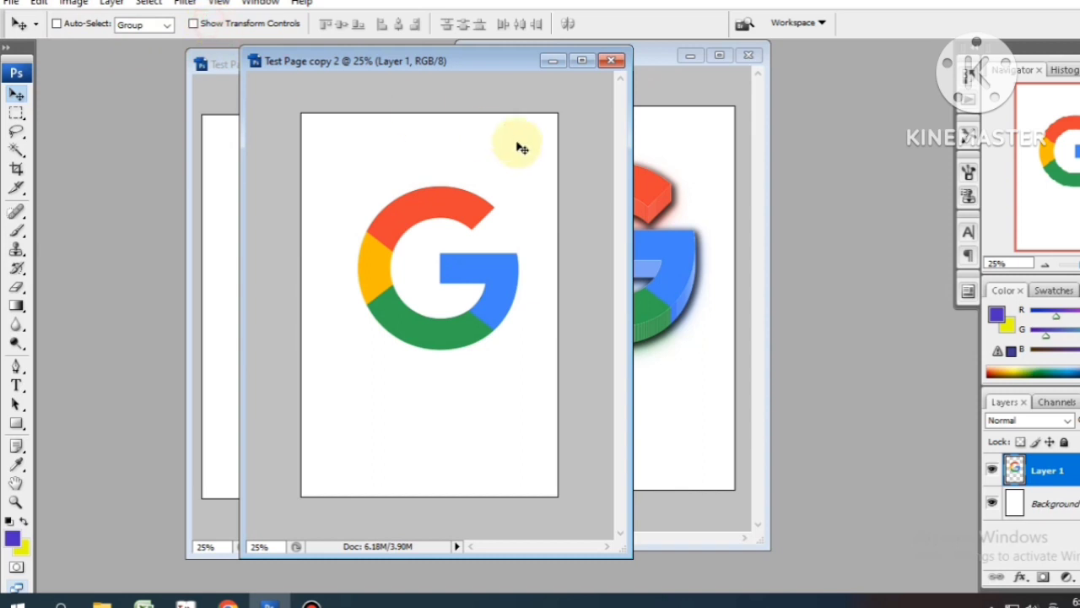
left_click(193, 24)
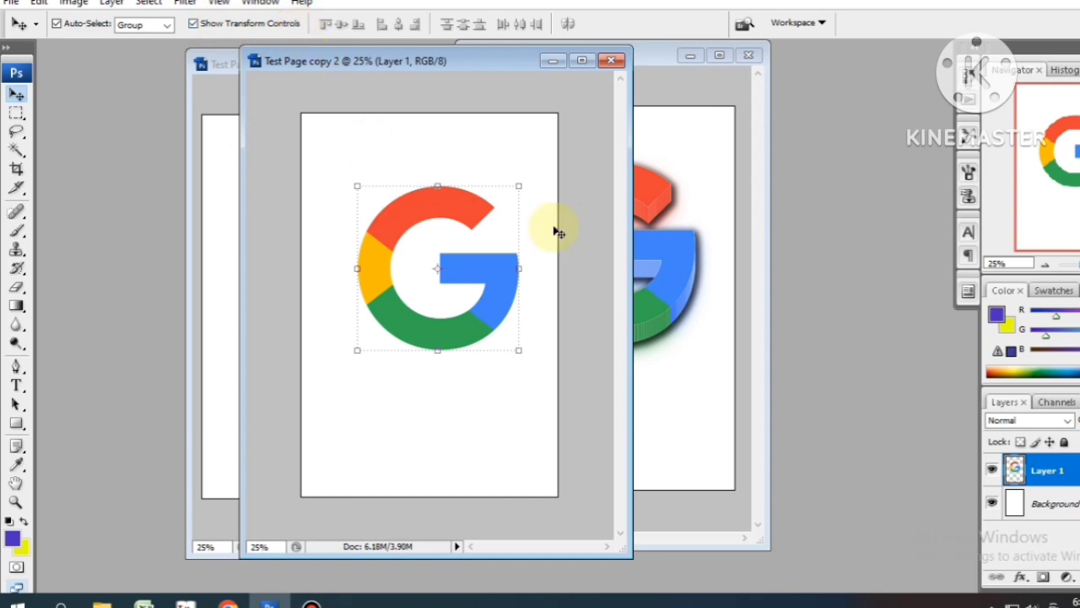
Step: Skew the G logo about 7.2° and rotate it roughly -9.7°, committing the transform
left_click(518, 186)
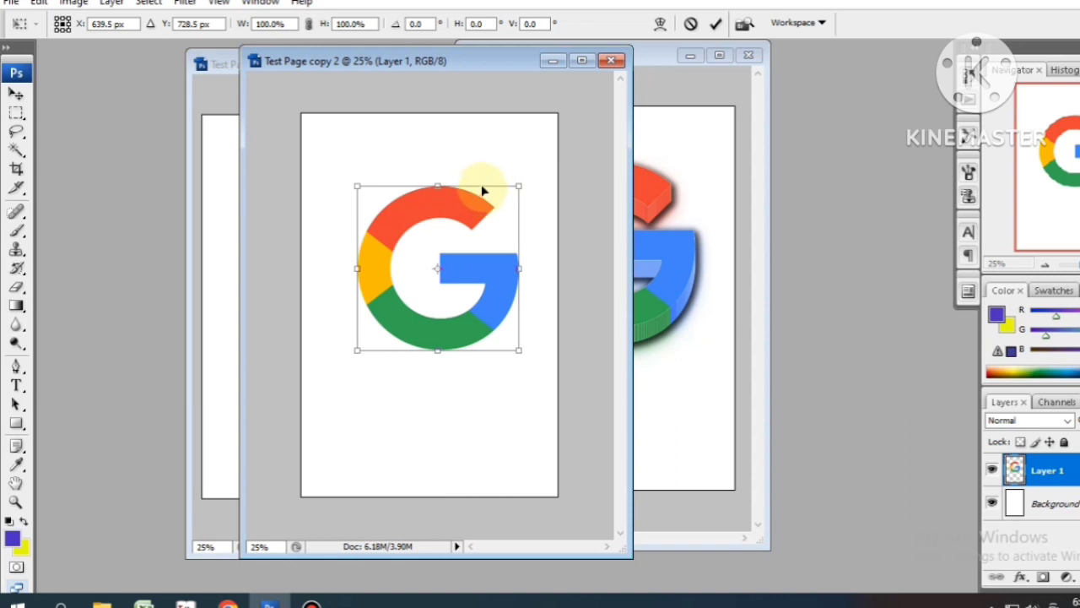
left_click_drag(482, 188, 461, 184)
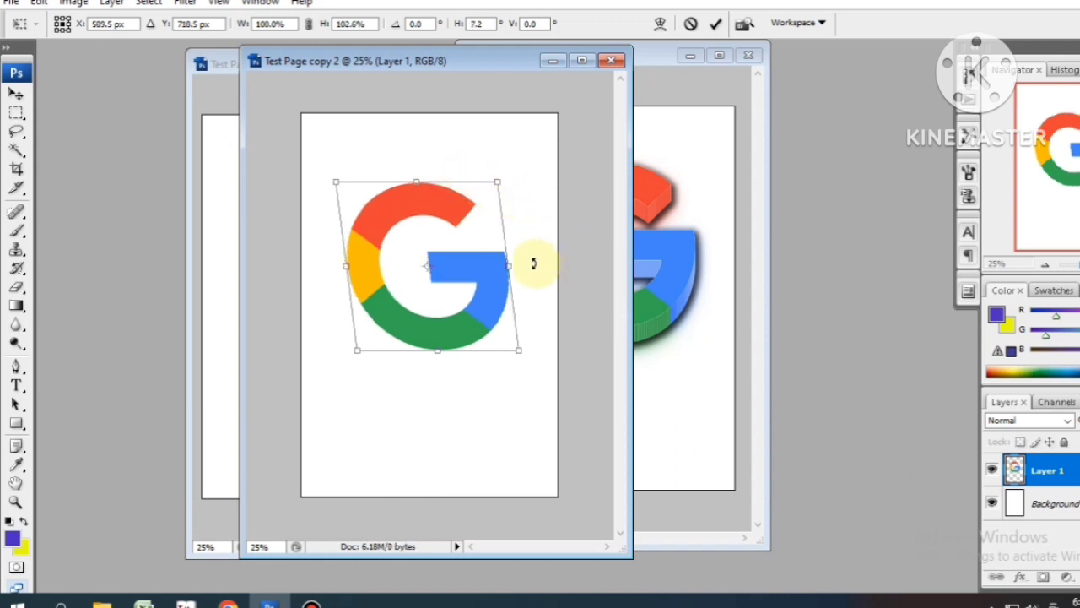
left_click_drag(537, 365, 547, 342)
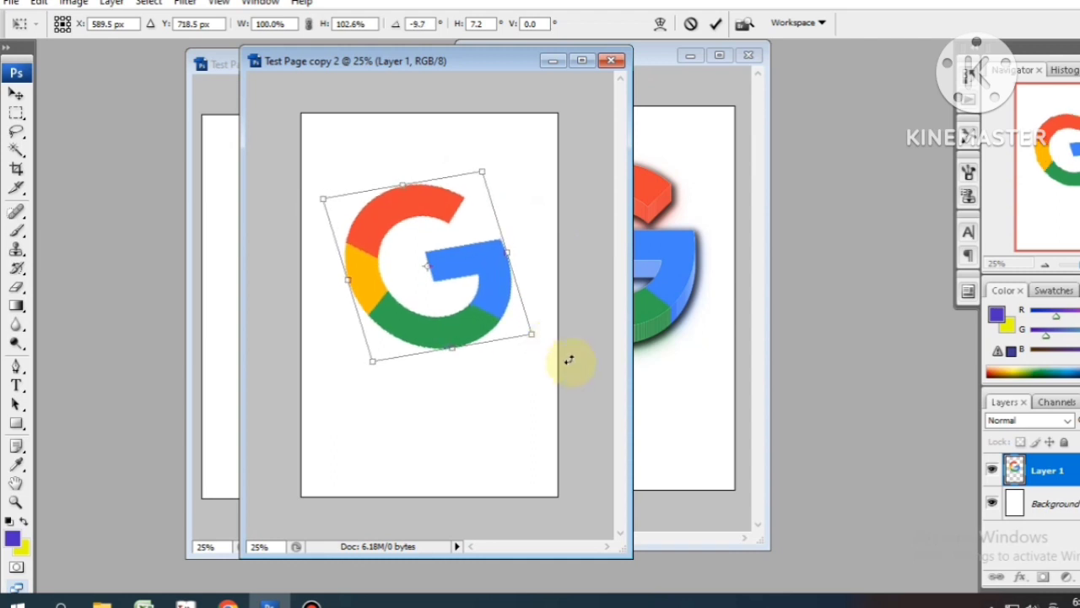
key("Escape")
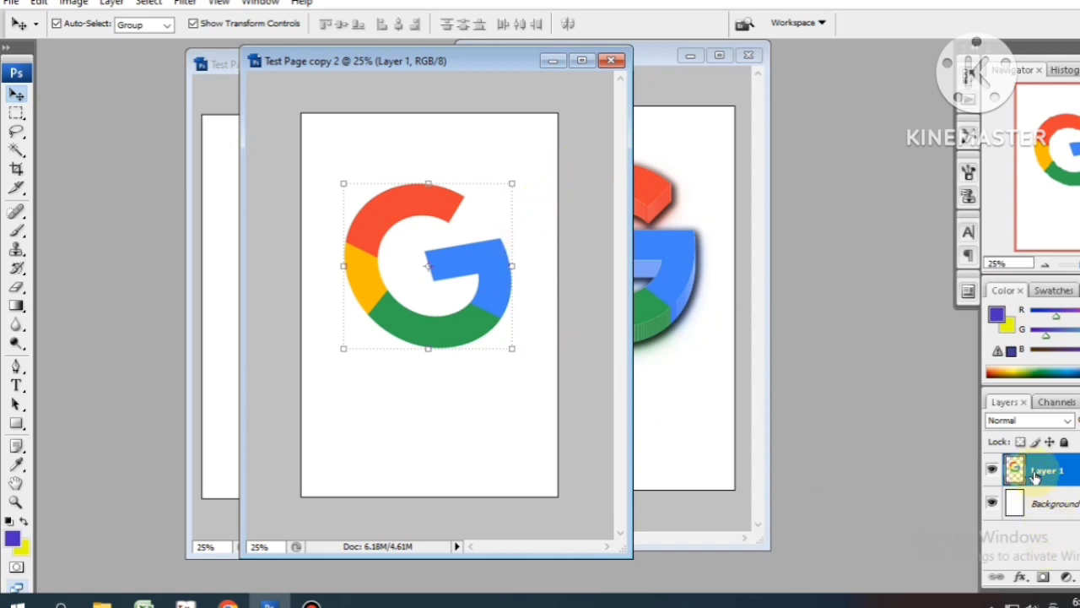
Step: Duplicate Layer 1 and nudge the copy upward with a free transform
key("ctrl+j")
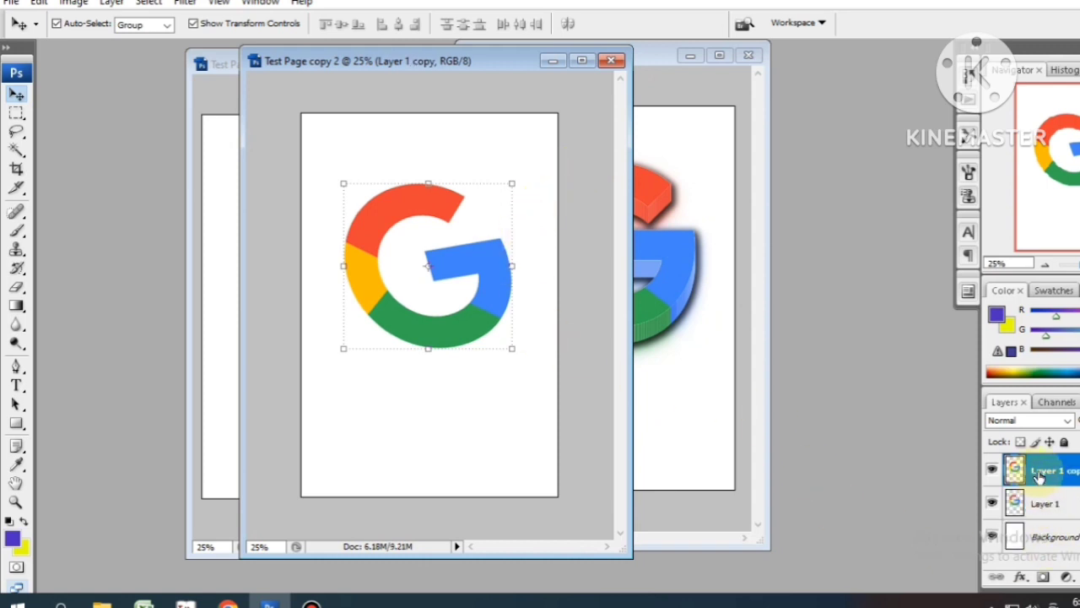
key("ctrl+t")
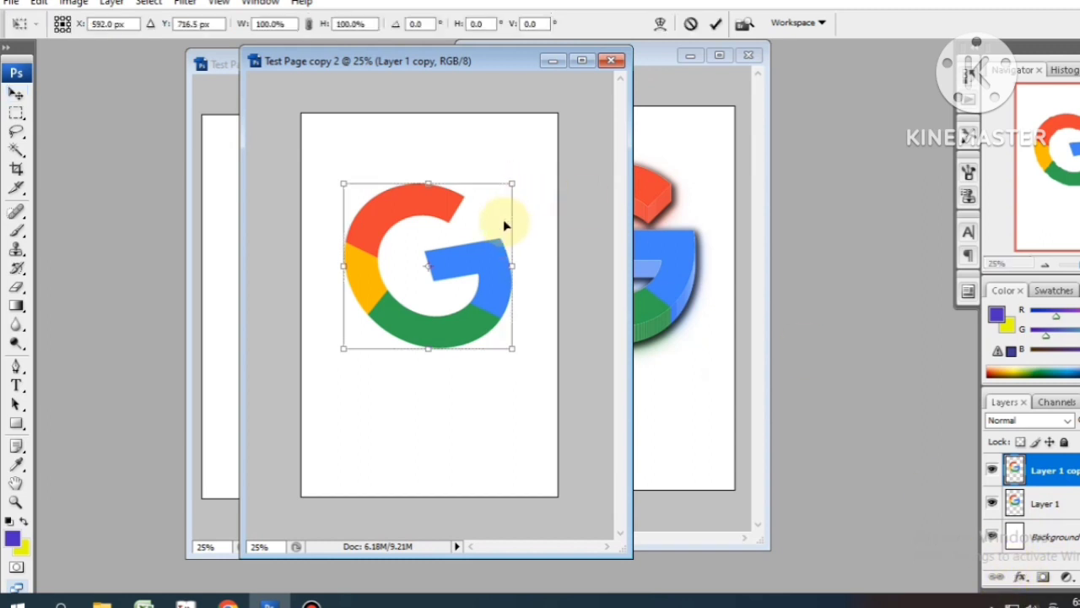
key("Up")
key("Up")
key("Up")
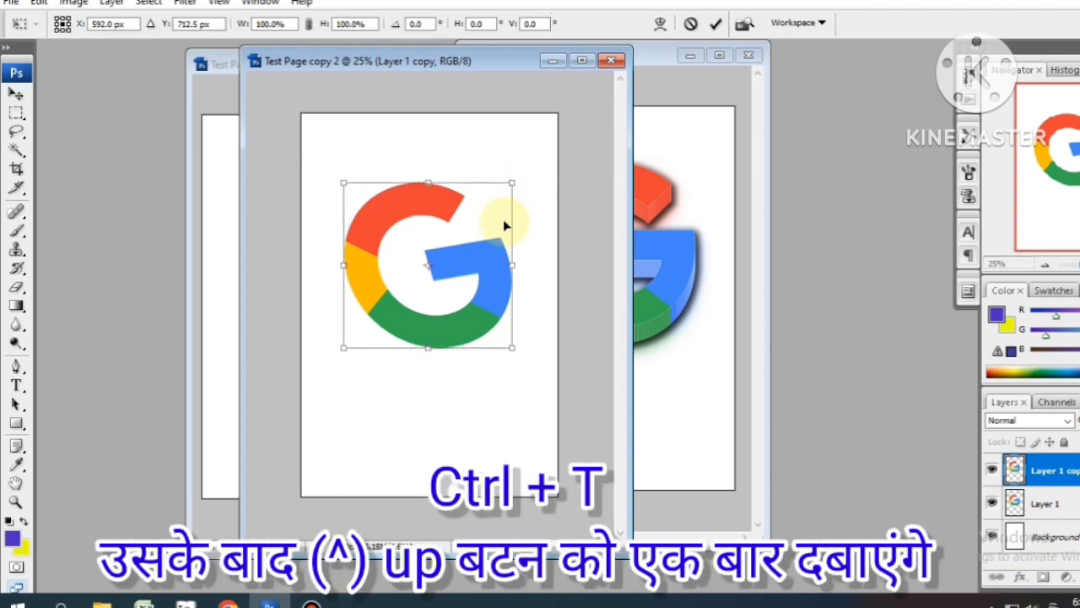
key("Return")
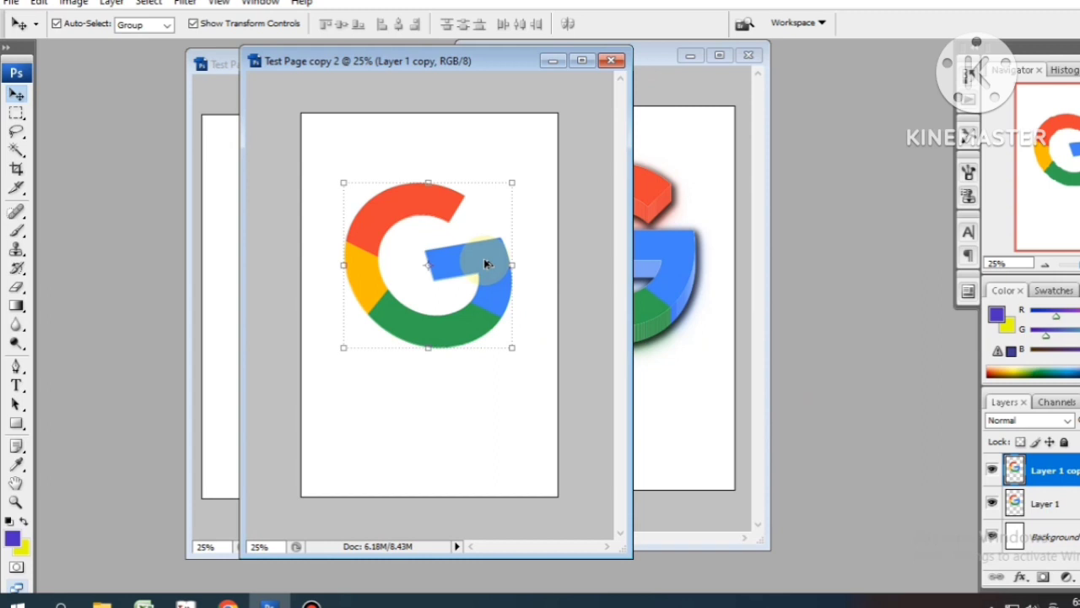
Step: Repeat the transform to stack offset copies up to Layer 1 copy 20, then select copy 19
key("ctrl+alt+shift+t")
key("ctrl+alt+shift+t")
key("ctrl+alt+shift+t")
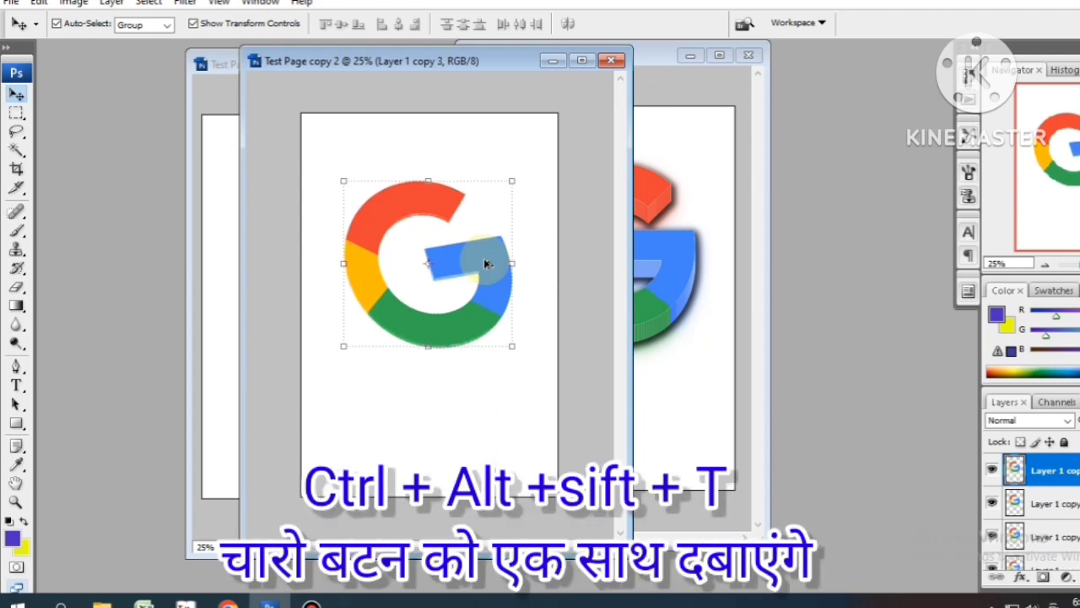
key("ctrl+alt+shift+t")
key("ctrl+alt+shift+t")
key("ctrl+alt+shift+t")
key("ctrl+alt+shift+t")
key("ctrl+alt+shift+t")
key("ctrl+alt+shift+t")
key("ctrl+alt+shift+t")
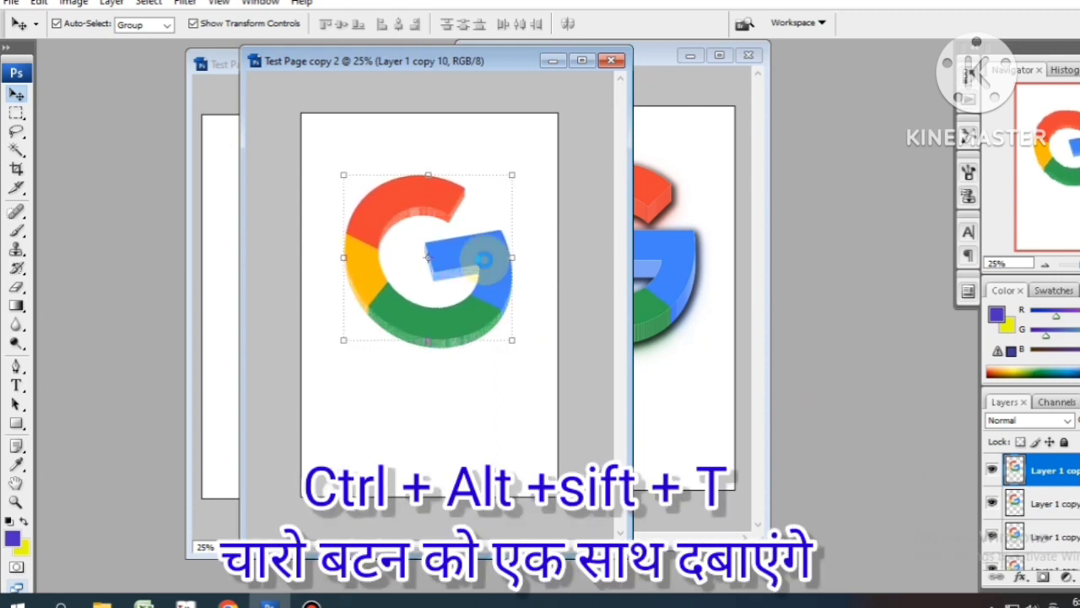
key("ctrl+alt+shift+t")
key("ctrl+alt+shift+t")
key("ctrl+alt+shift+t")
key("ctrl+alt+shift+t")
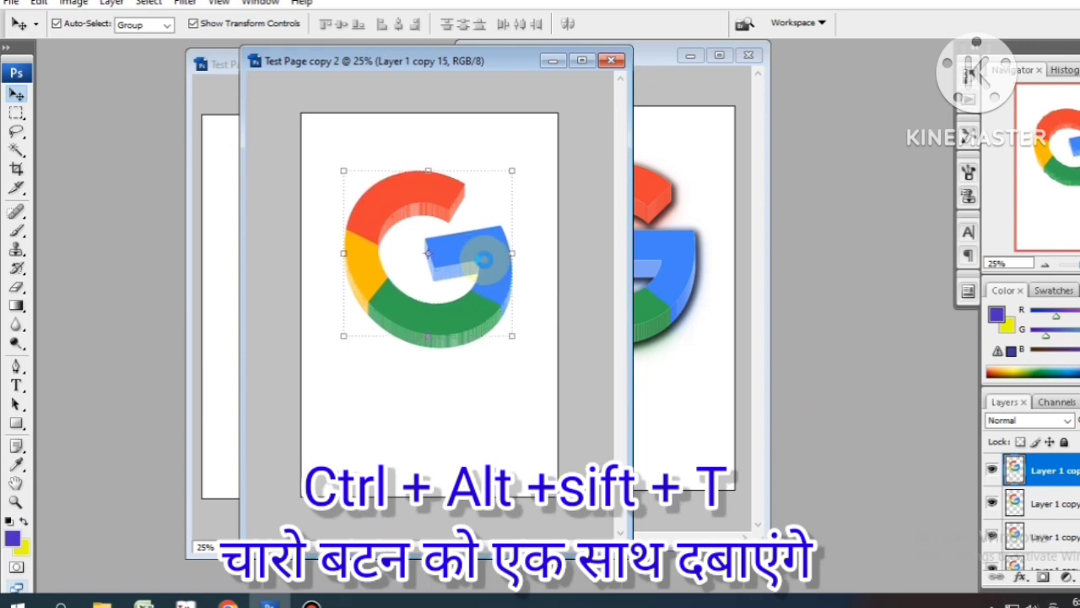
key("ctrl+alt+shift+t")
key("ctrl+alt+shift+t")
key("ctrl+alt+shift+t")
key("ctrl+alt+shift+t")
key("ctrl+alt+shift+t")
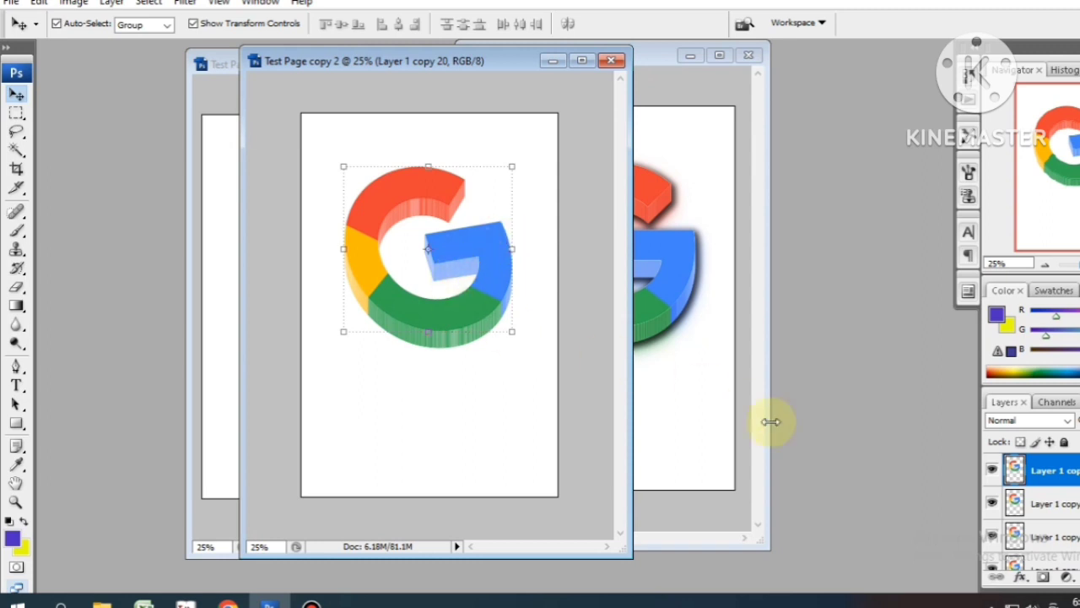
left_click(1074, 503)
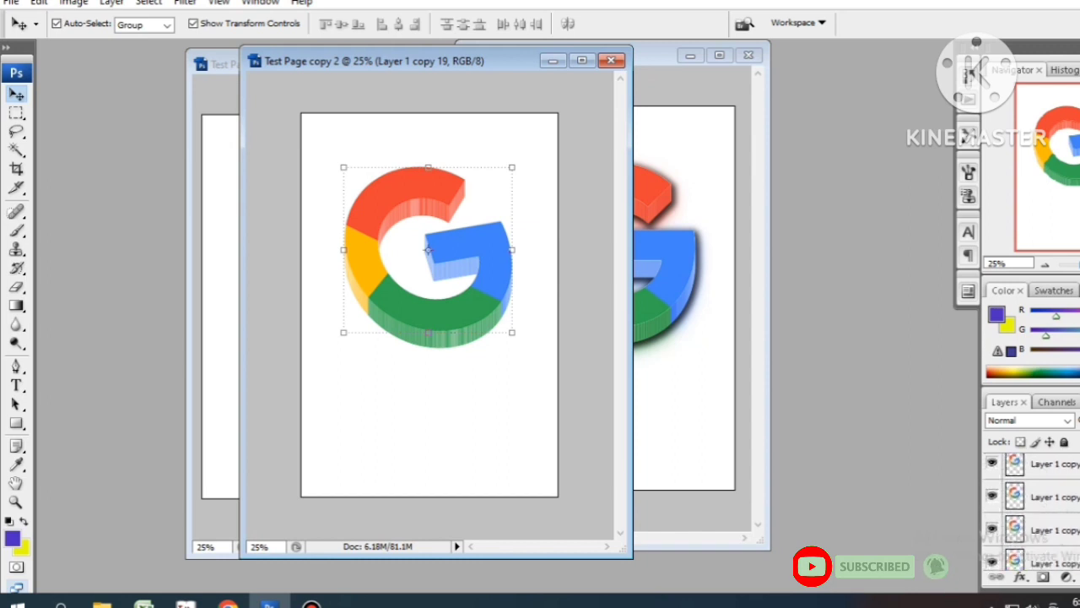
Step: Merge the extrusion copies from Layer 1 copy 19 down to Layer 1 into one layer
scroll(1031, 511, "down", 3)
scroll(1031, 511, "down", 3)
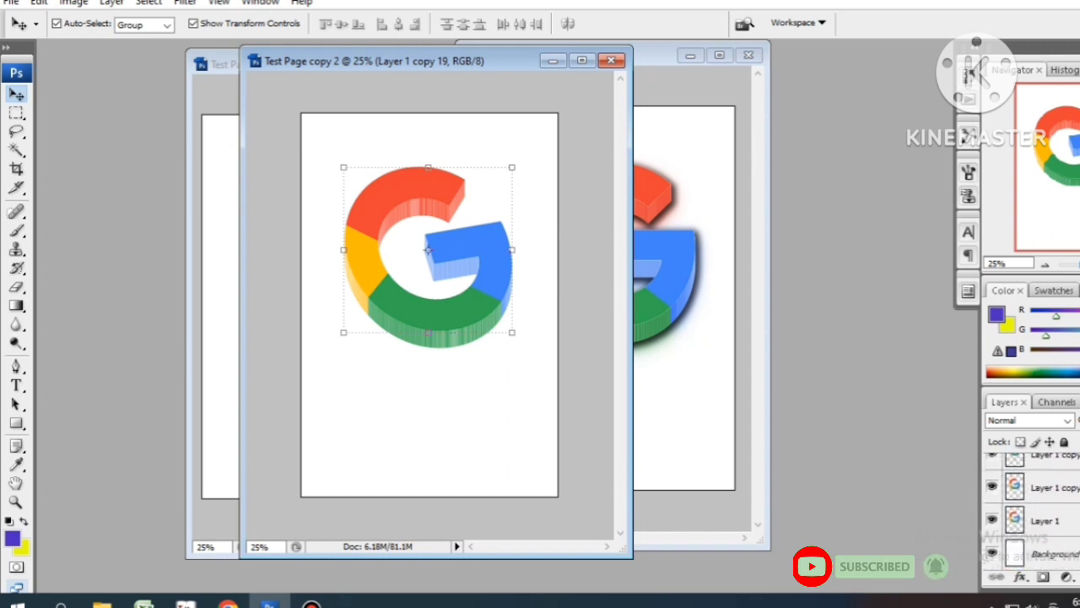
left_click(1031, 523, "shift")
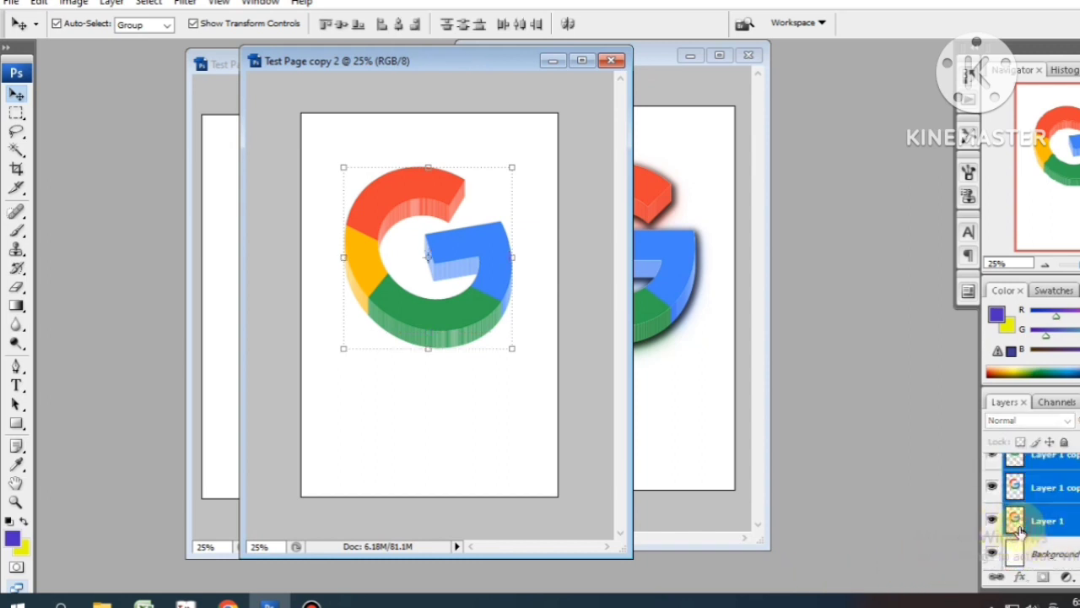
right_click(1033, 523)
left_click(979, 468)
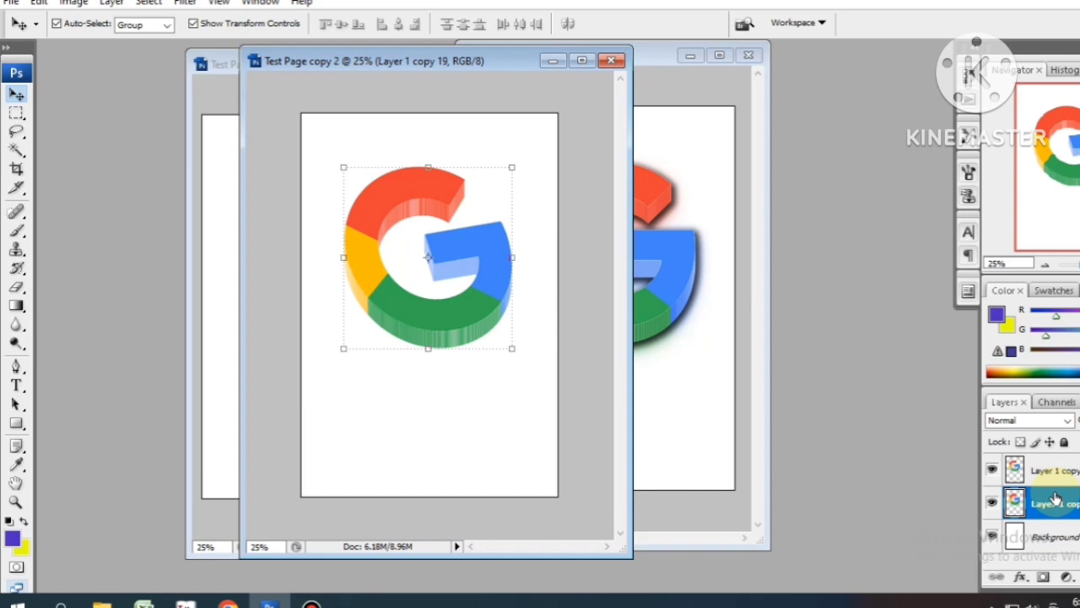
Step: Darken the merged extrusion by pulling the Curves line down
key("ctrl+m")
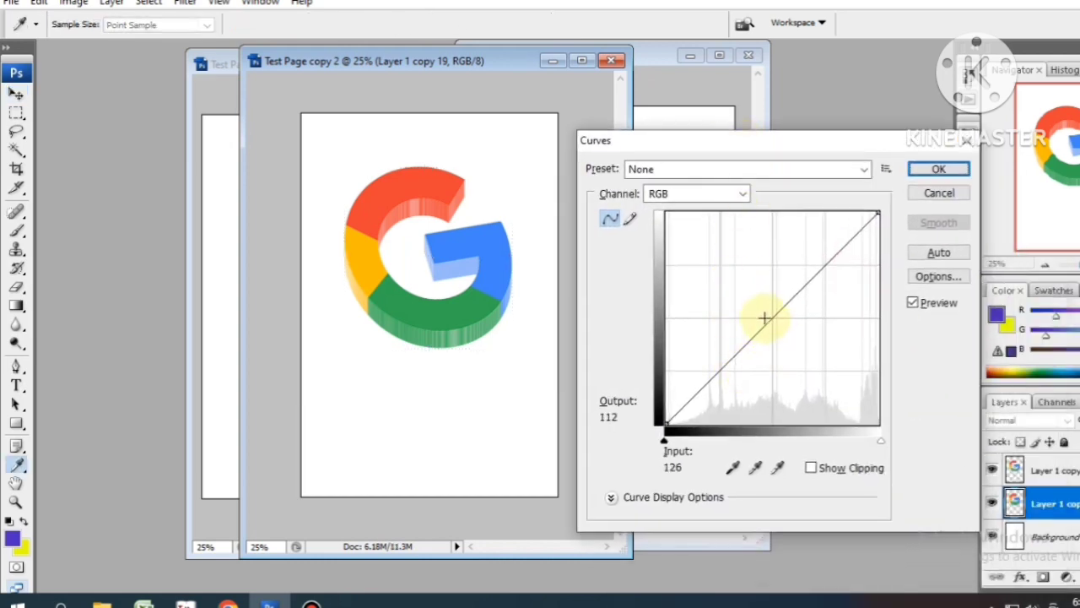
left_click_drag(770, 319, 780, 332)
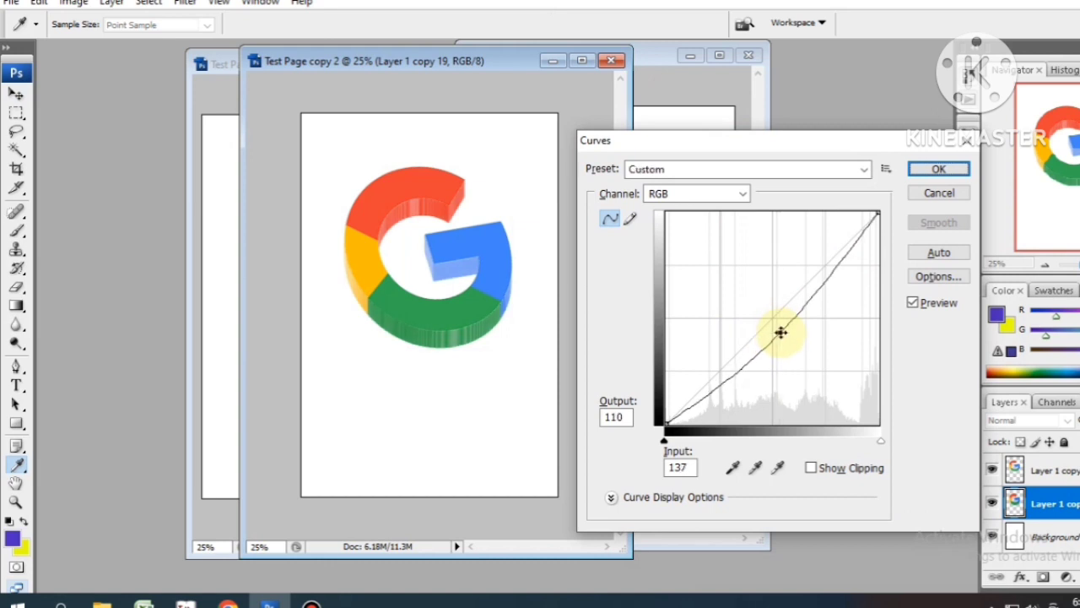
left_click(931, 170)
key("v")
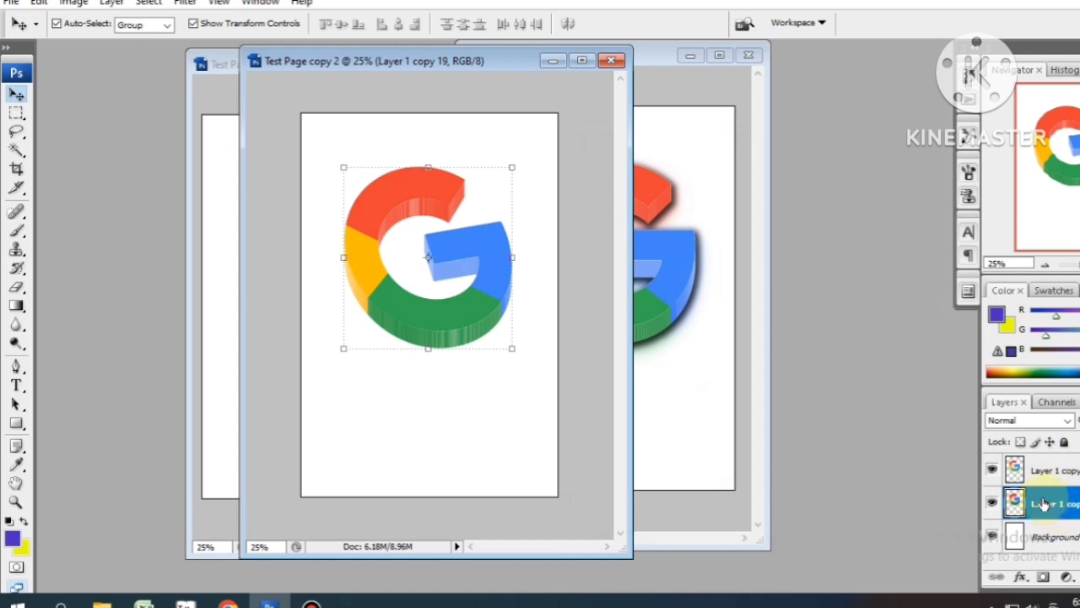
Step: Duplicate the merged G, give the lower copy a 35-pixel Gaussian Blur, and nudge it down
key("ctrl+j")
key("ctrl+j")
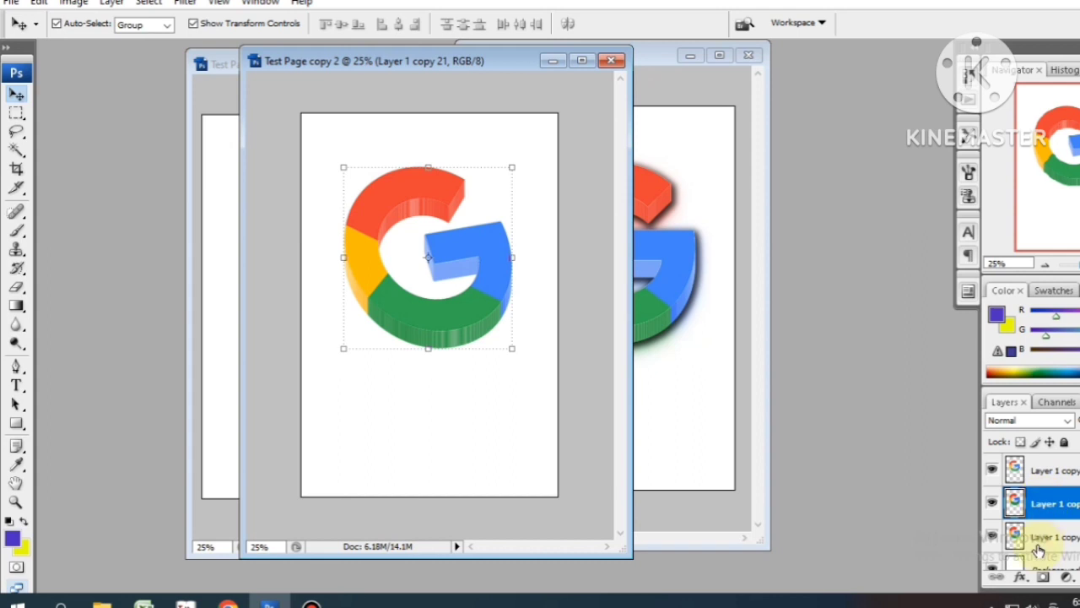
left_click(1043, 537)
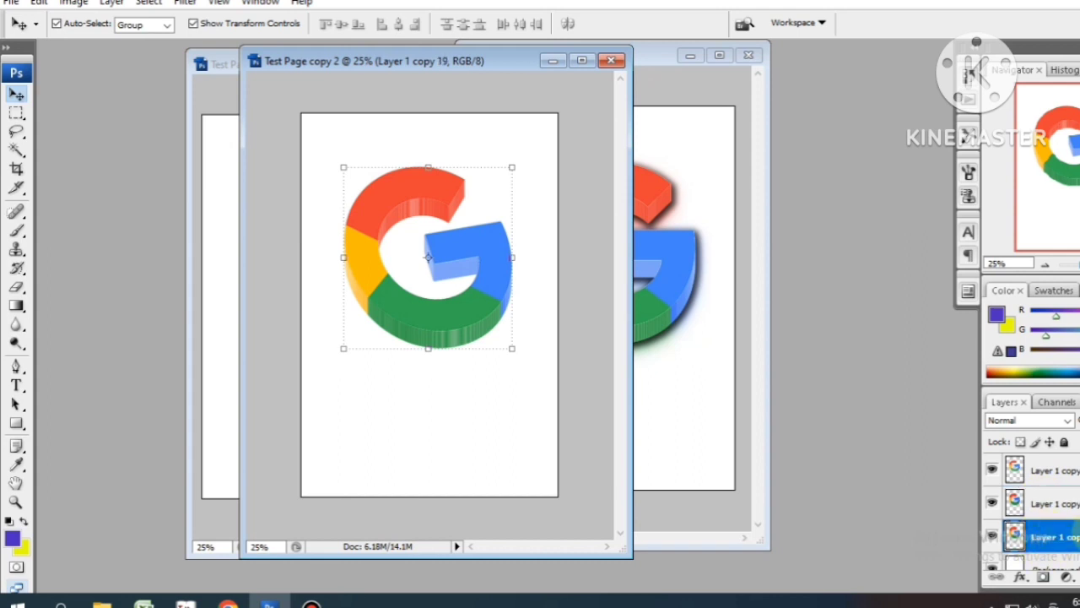
left_click(186, 4)
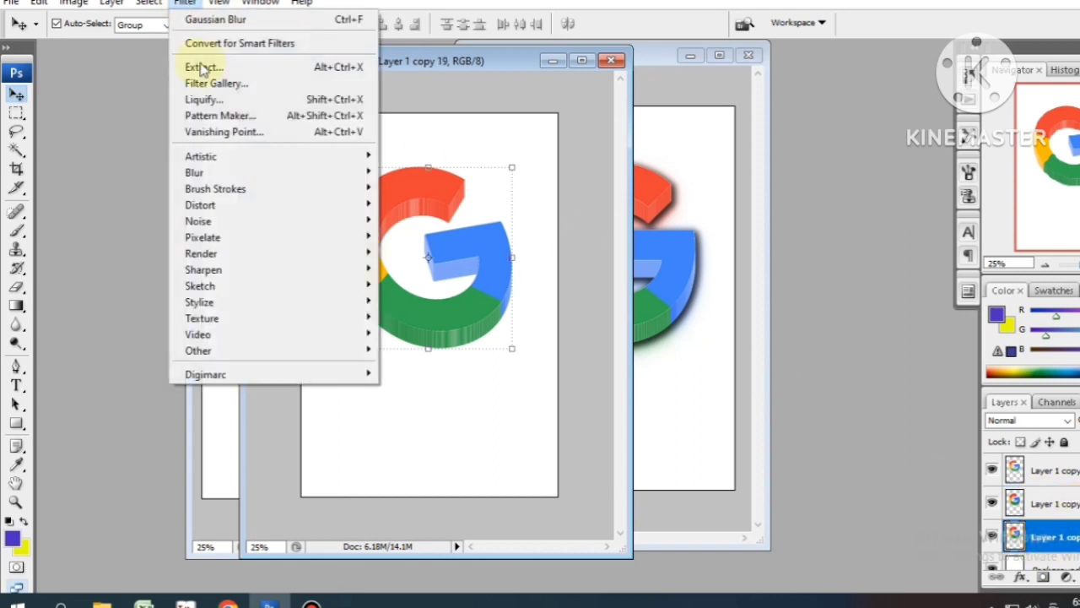
mouse_move(253, 172)
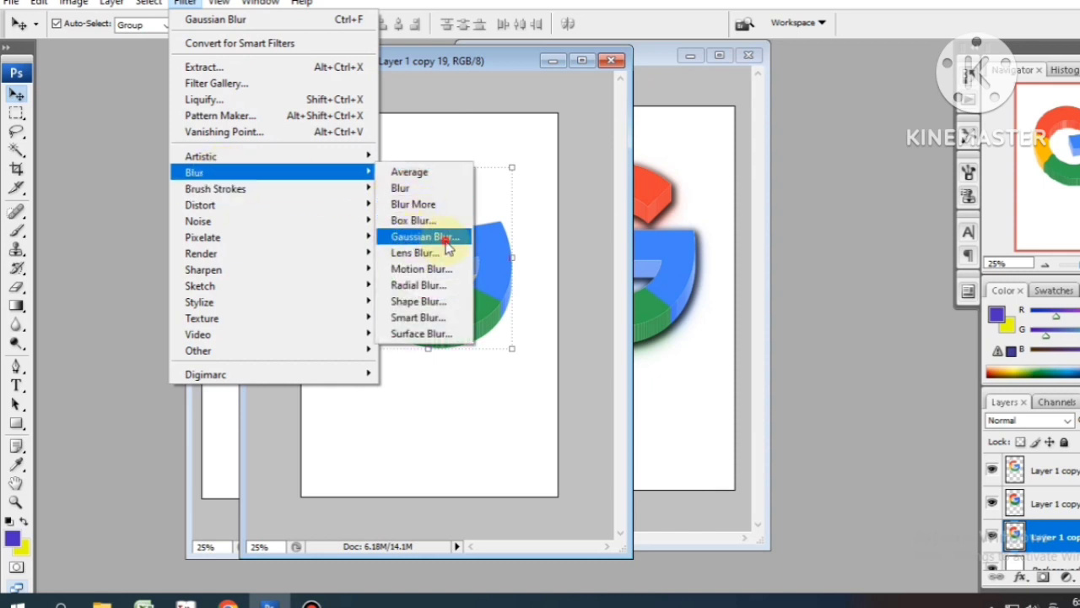
left_click(443, 239)
left_click_drag(582, 186, 563, 214)
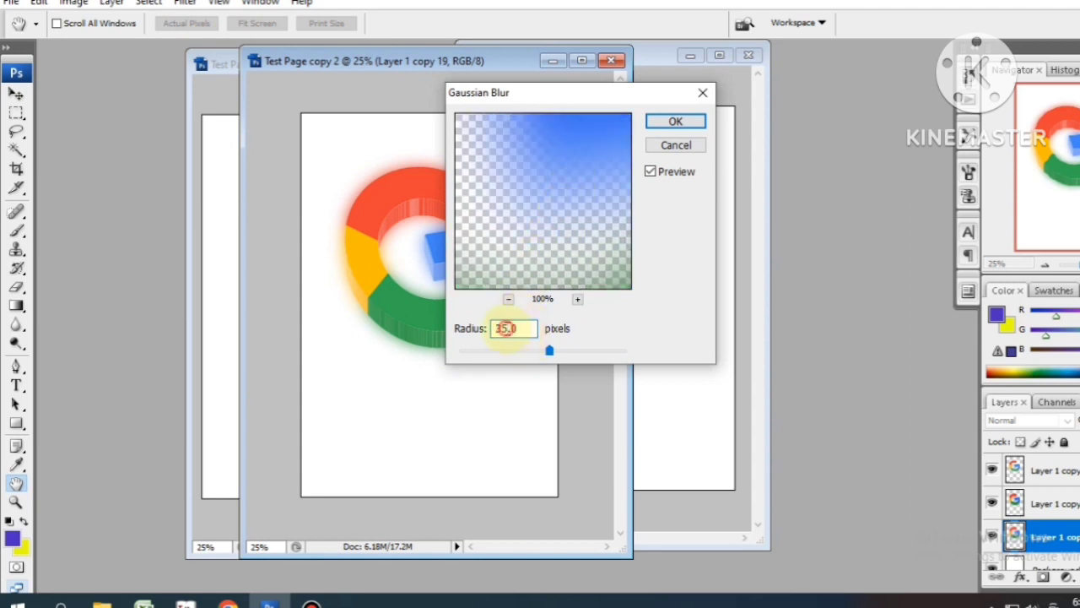
left_click(469, 328)
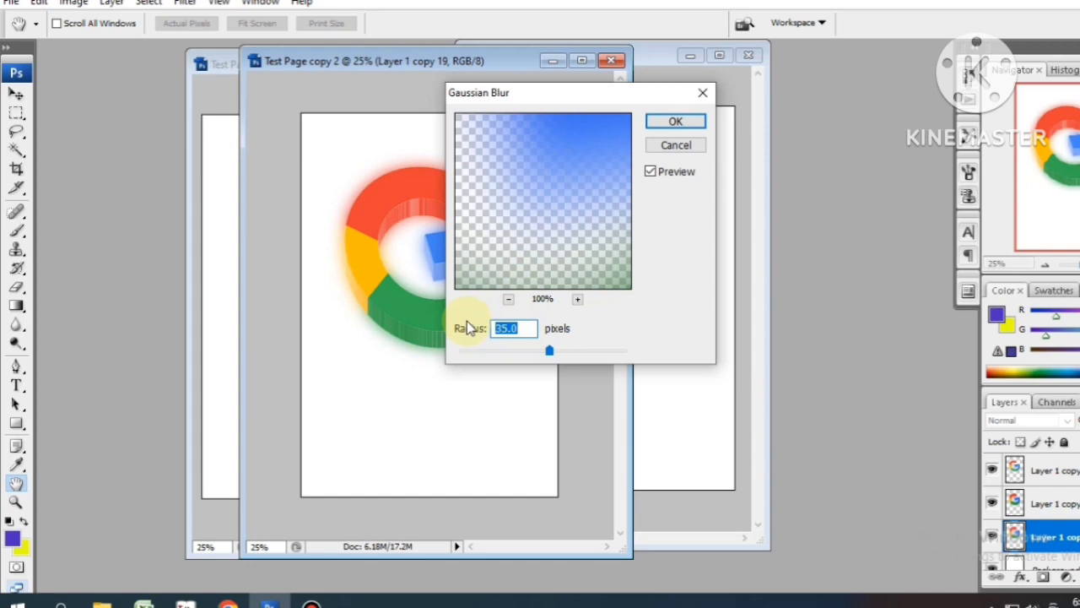
left_click(682, 122)
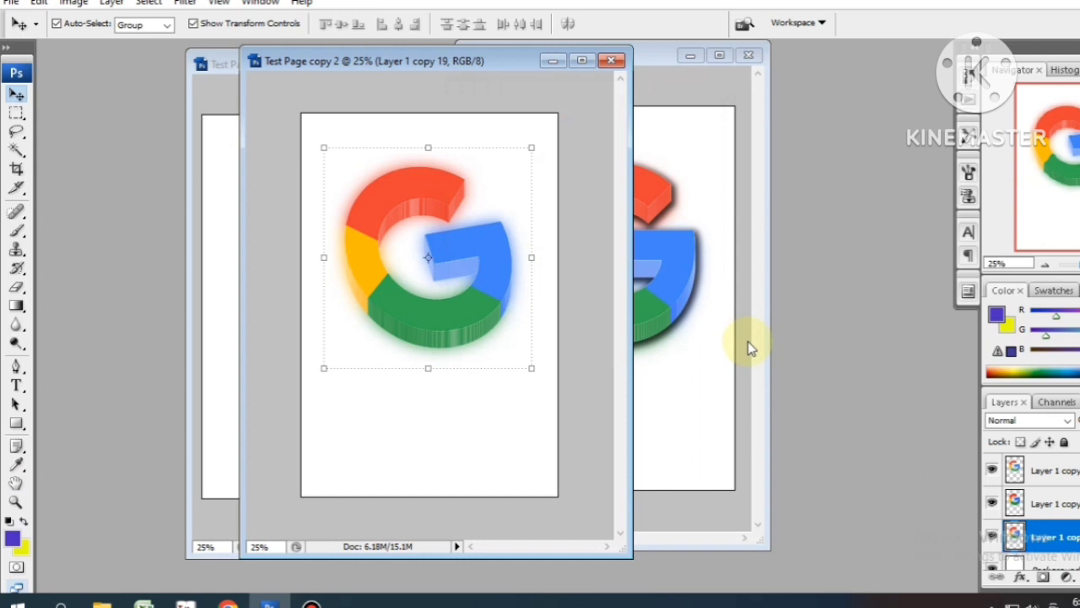
key("shift+Down")
key("shift+Down")
key("shift+Down")
key("shift+Down")
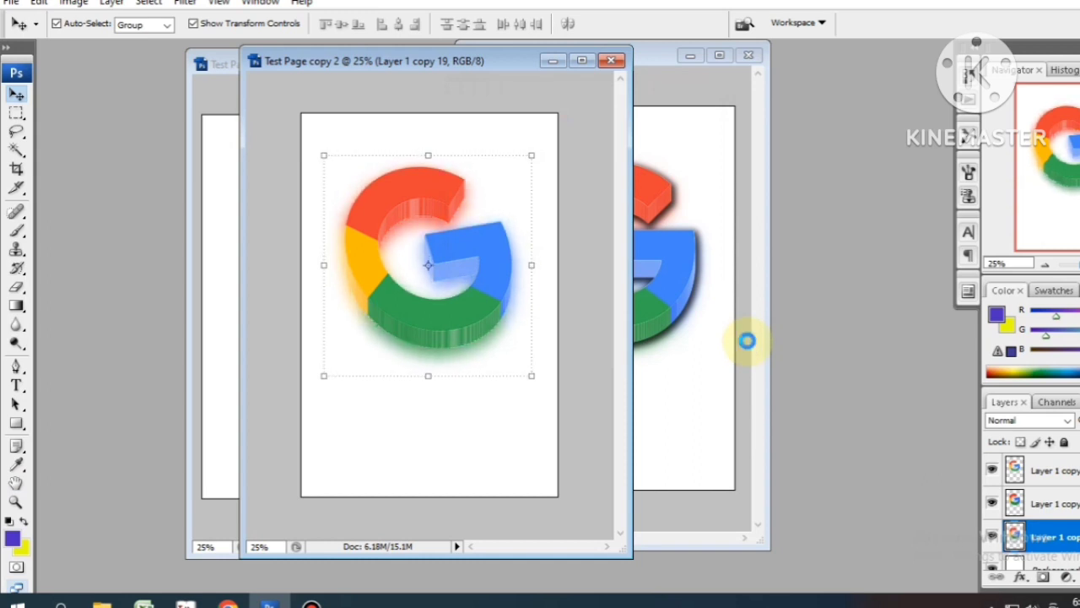
key("shift+Down")
key("shift+Down")
key("shift+Down")
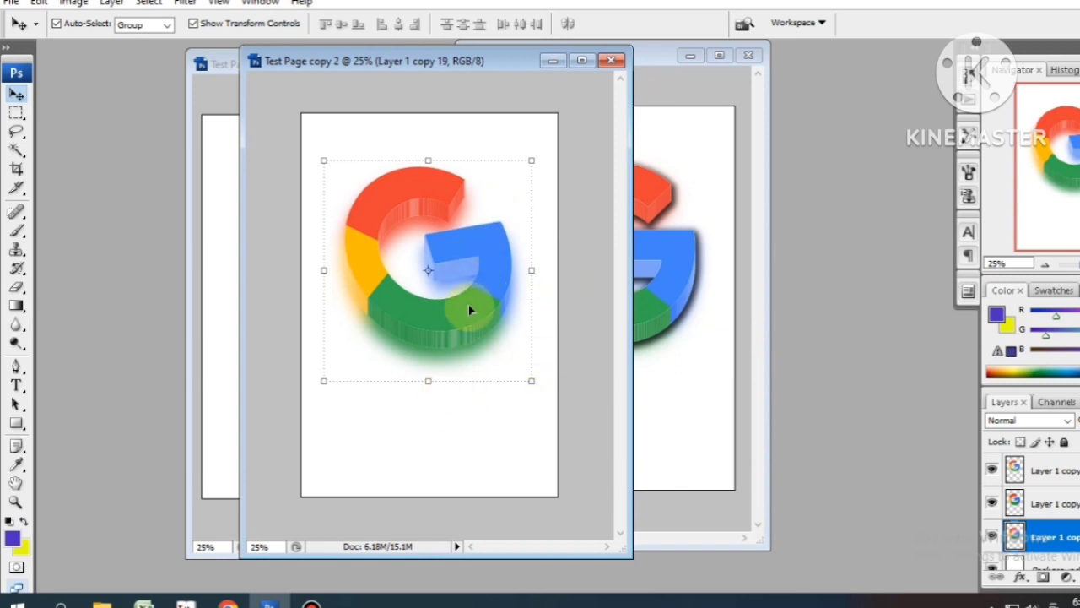
Step: Give the upper G layer a Drop Shadow at 75% opacity with 13 px distance
left_click(1070, 504)
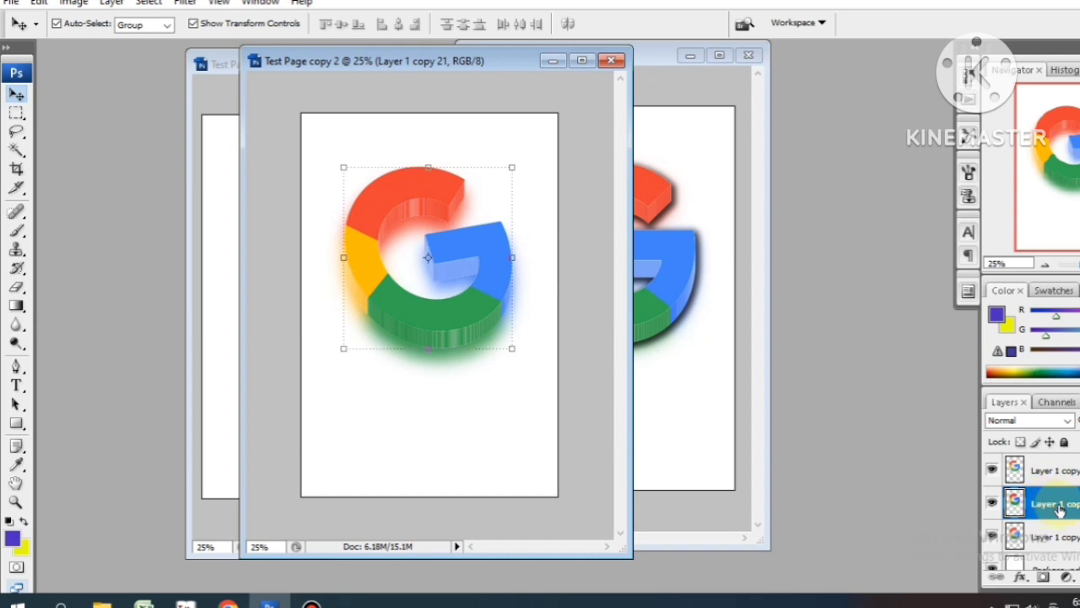
left_click(1019, 583)
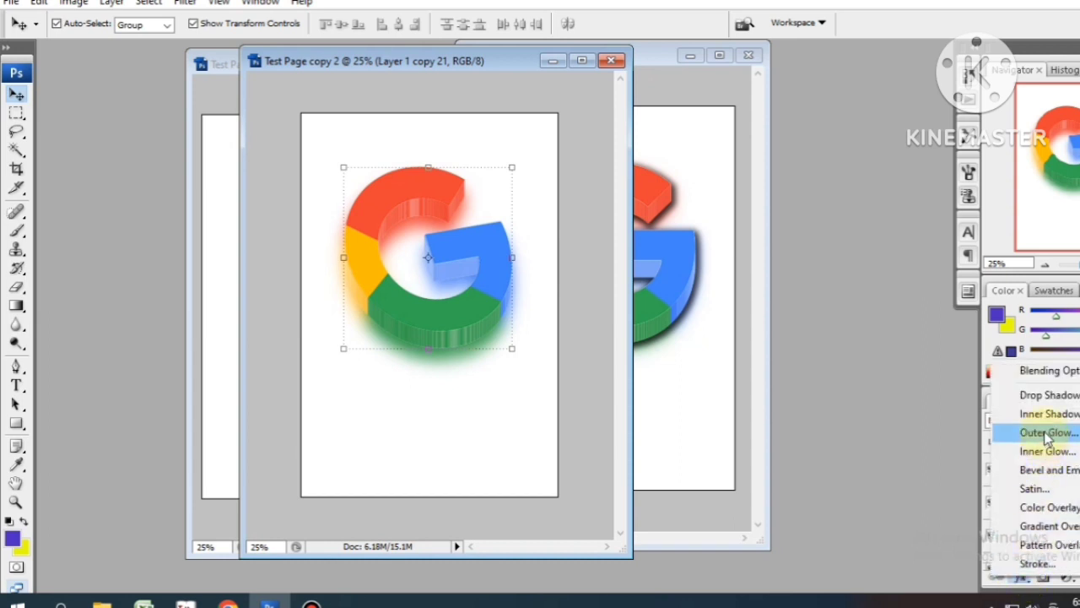
left_click(1051, 395)
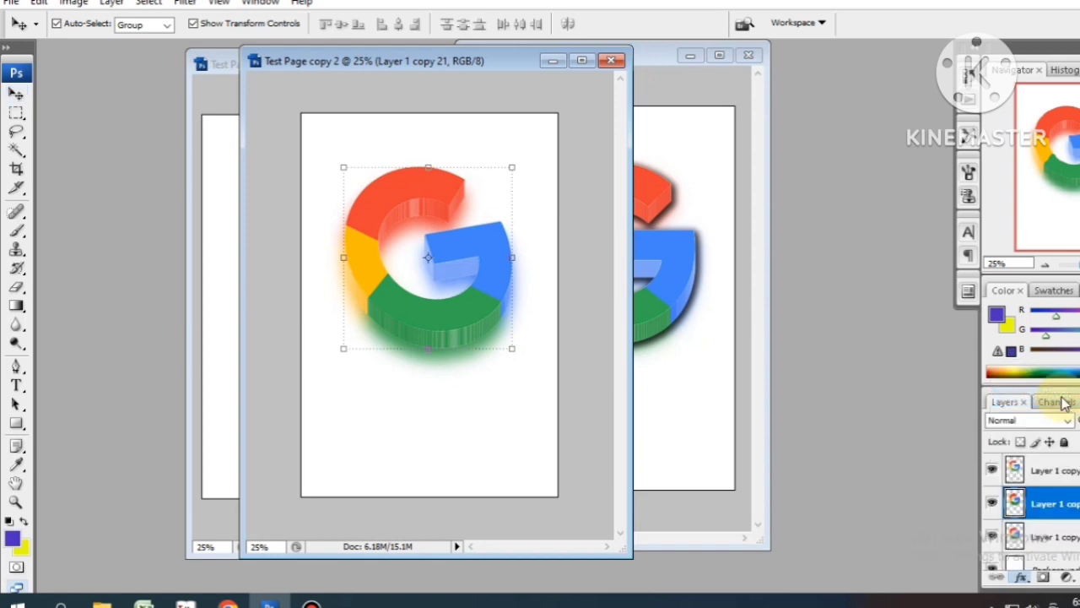
left_click_drag(917, 354, 886, 222)
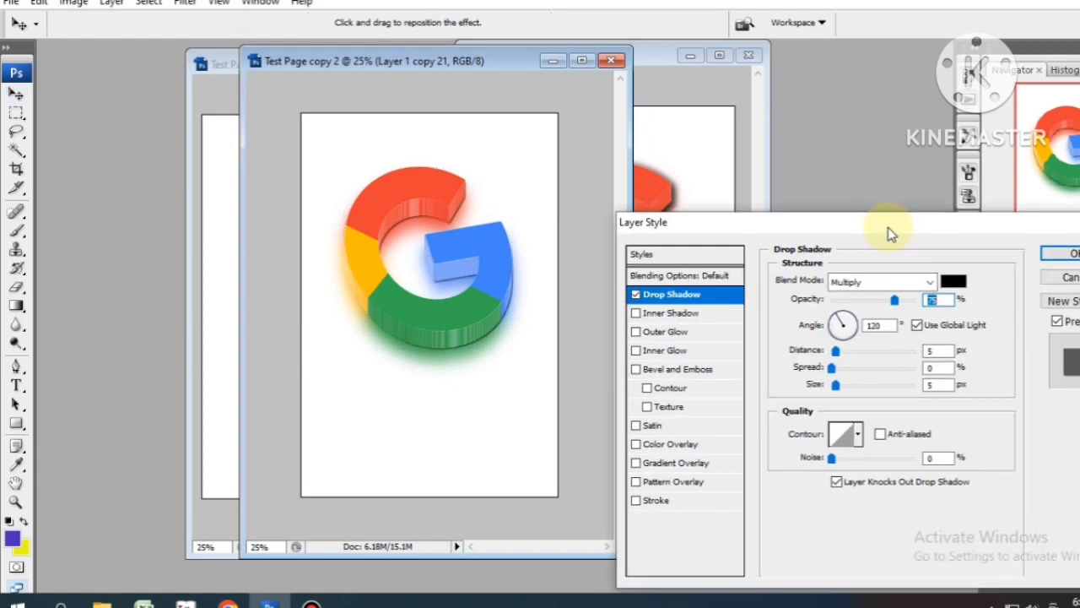
left_click_drag(840, 354, 843, 370)
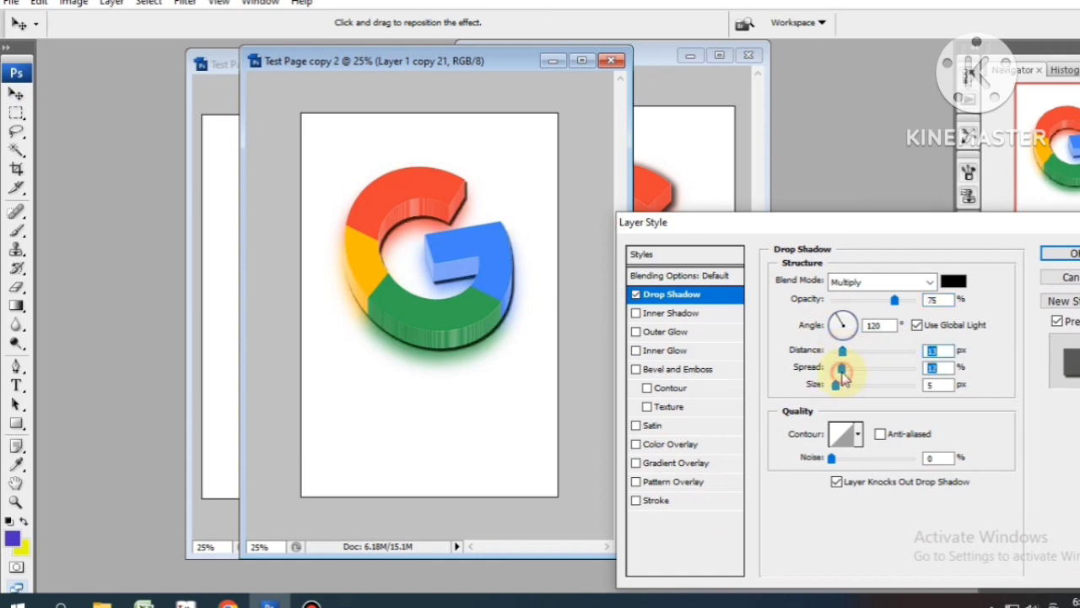
left_click(1062, 253)
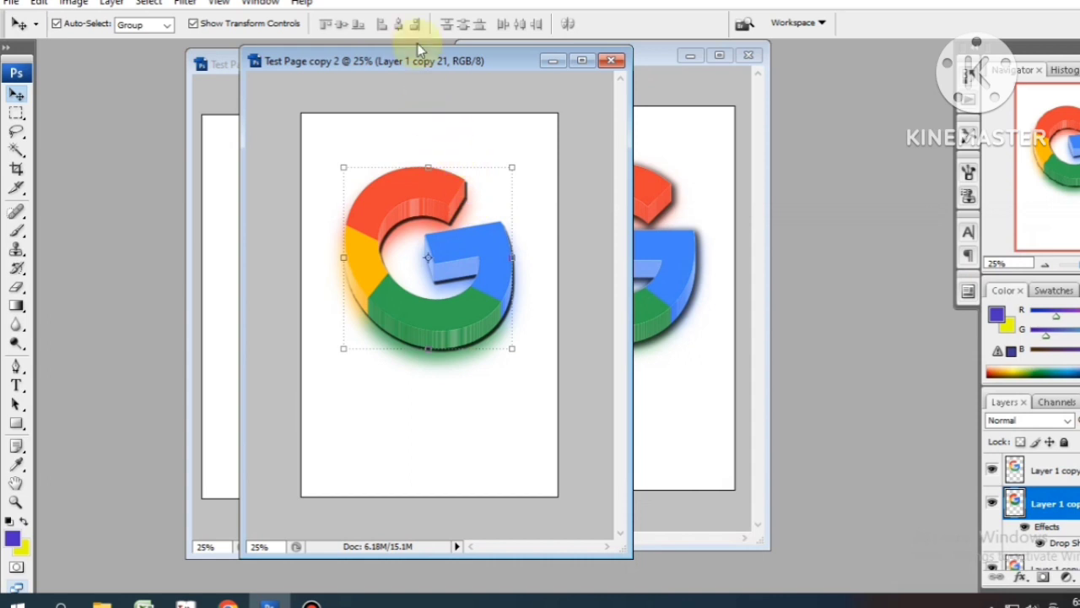
Step: Drag the Test Page copy 2 window right to show the original flat G beside it
left_click_drag(430, 63, 609, 65)
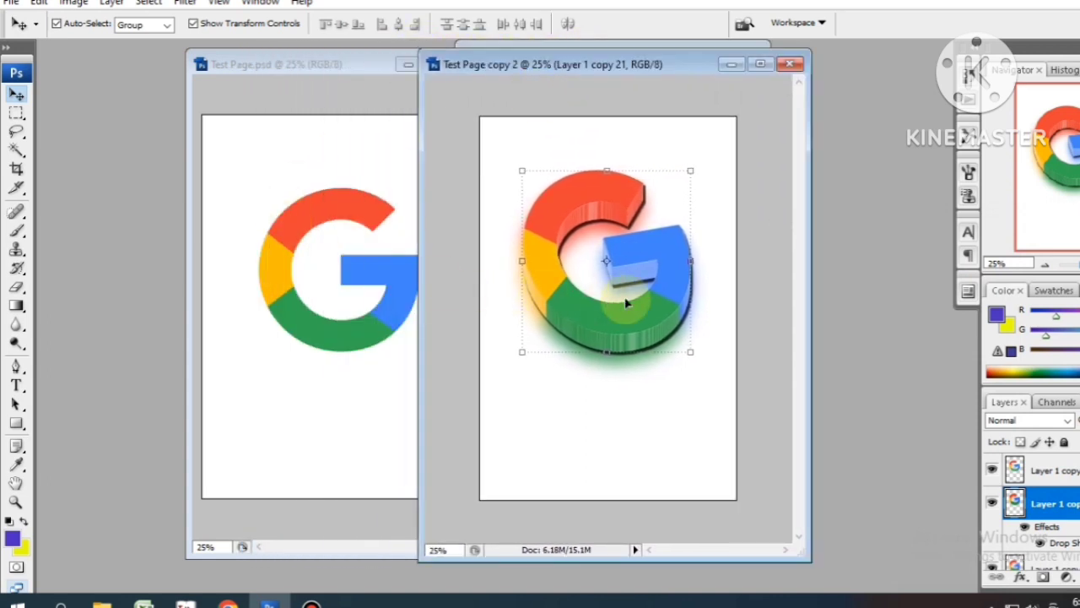